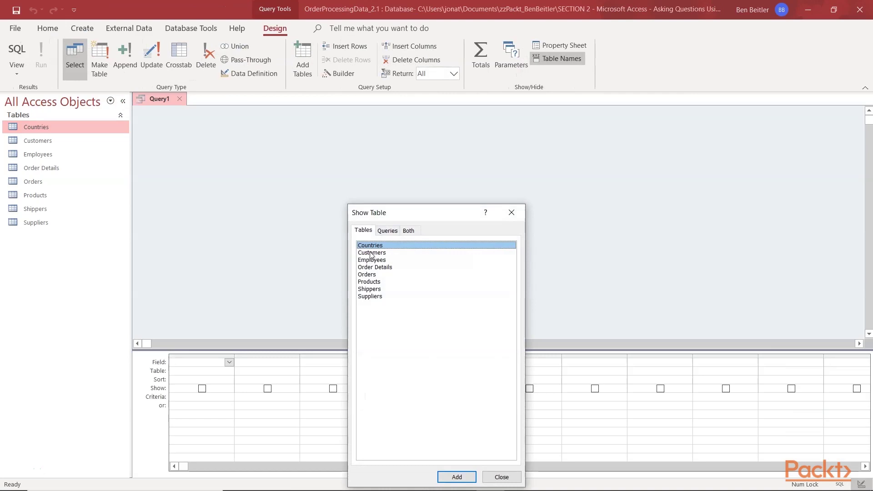
Add the Customers table to the query design and close the table selection dialog.
click(371, 253)
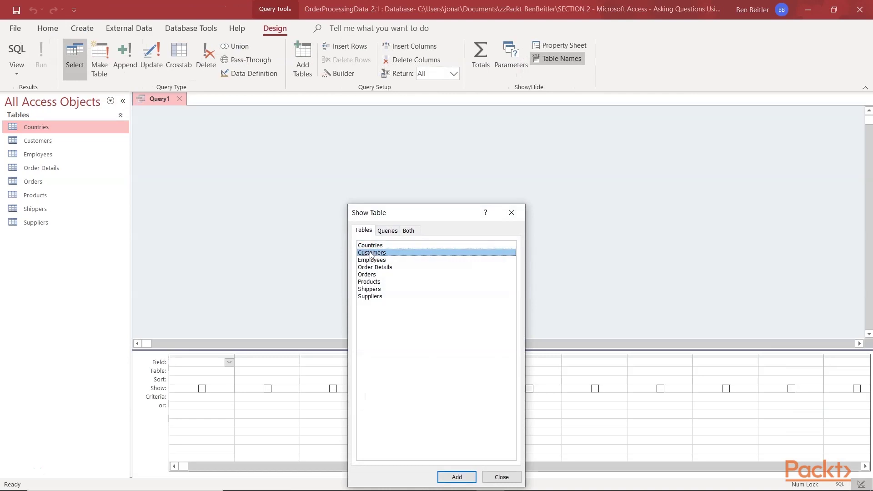
click(456, 476)
click(502, 477)
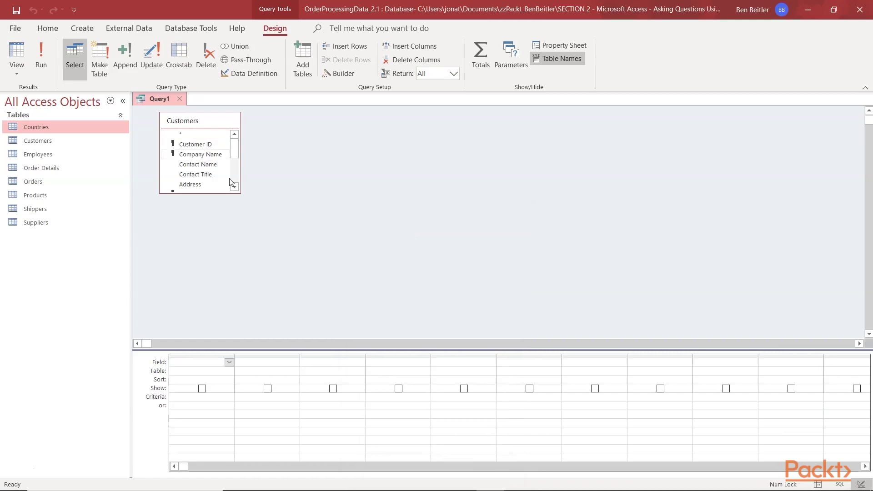
Reposition and enlarge the Customers field list, and move the divider up to give the design grid more room.
drag(217, 122, 229, 135)
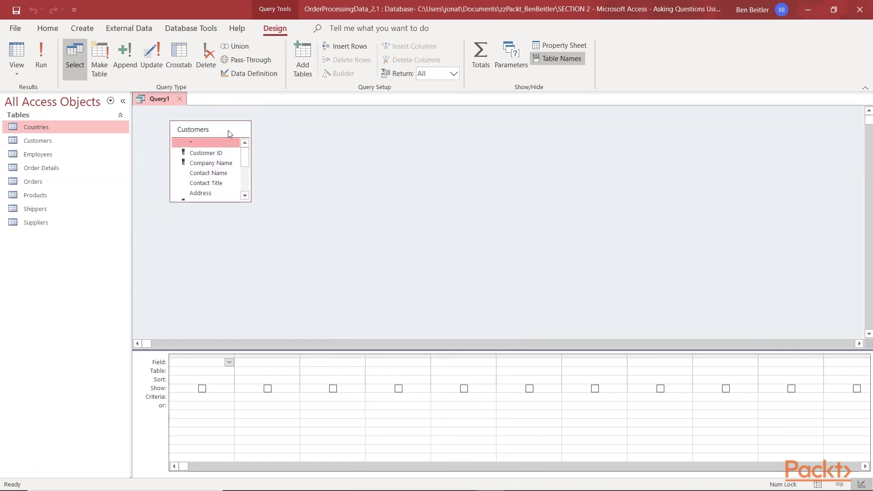
drag(250, 202, 275, 248)
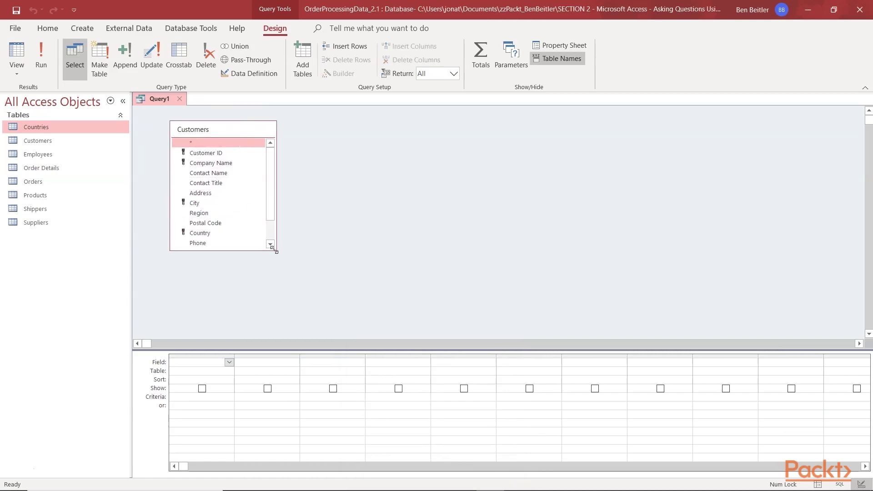
drag(283, 349, 278, 280)
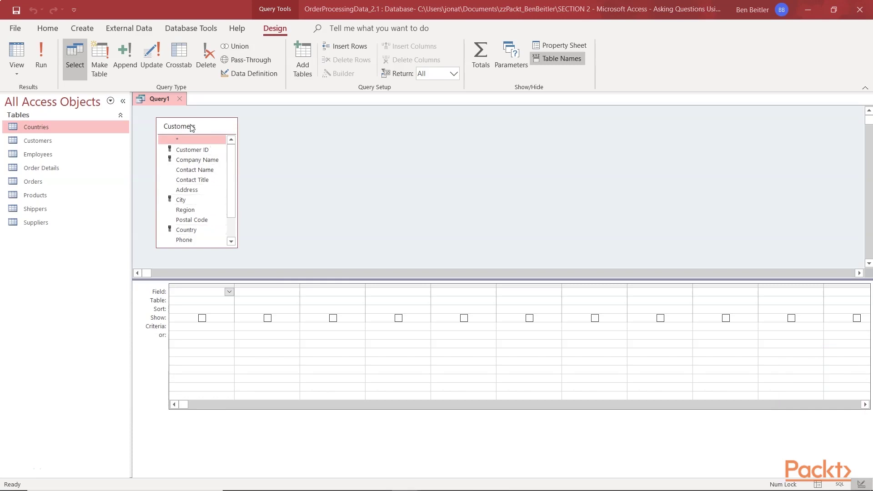
drag(204, 129, 204, 127)
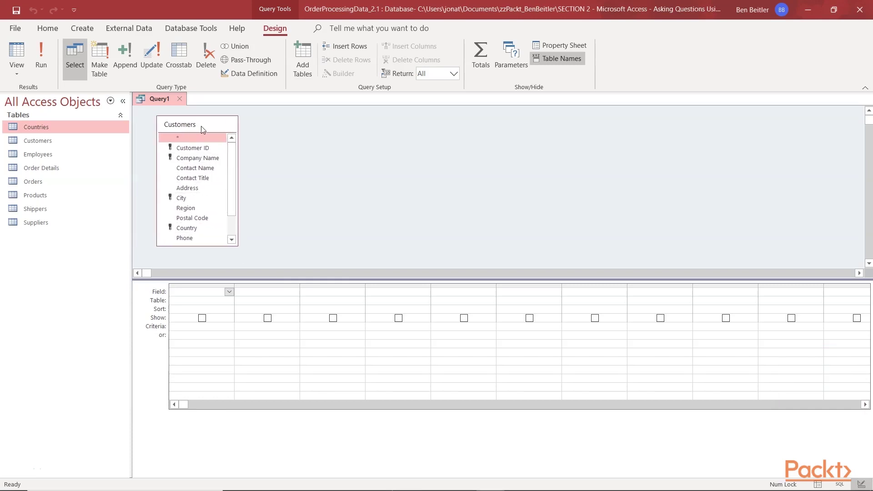
Remove the Customers table from the query design and add it again.
key(Delete)
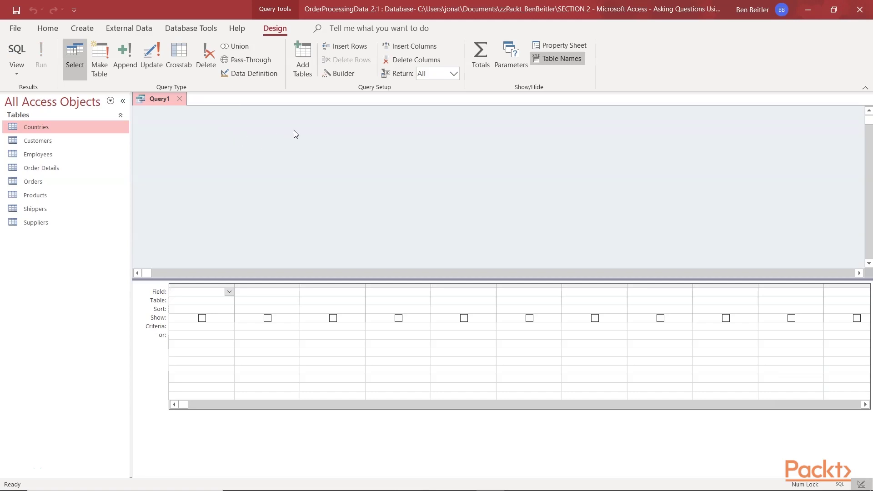
click(305, 57)
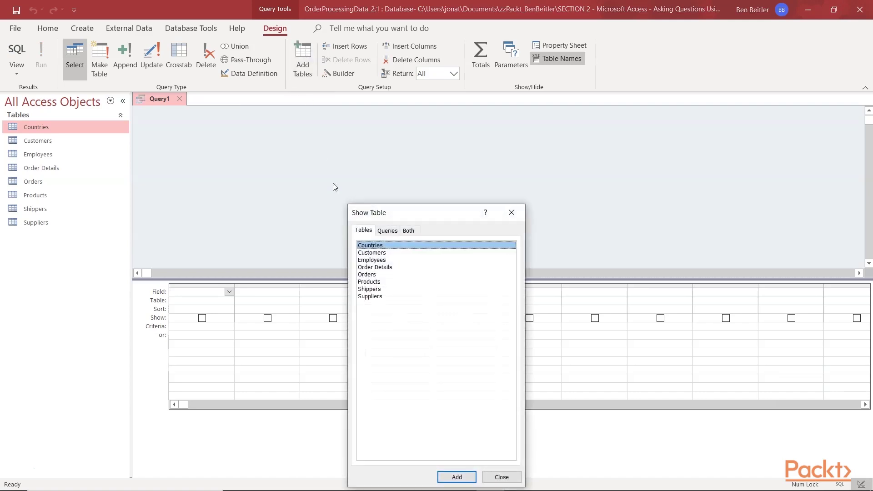
click(373, 253)
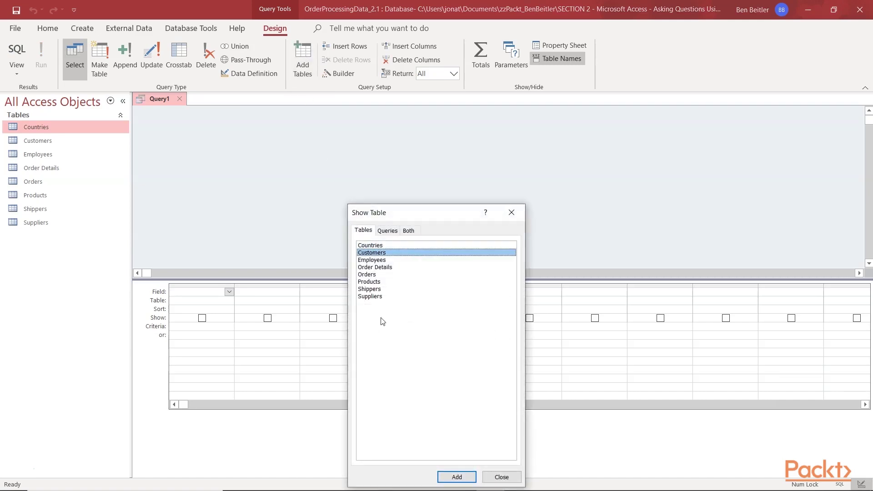
click(453, 479)
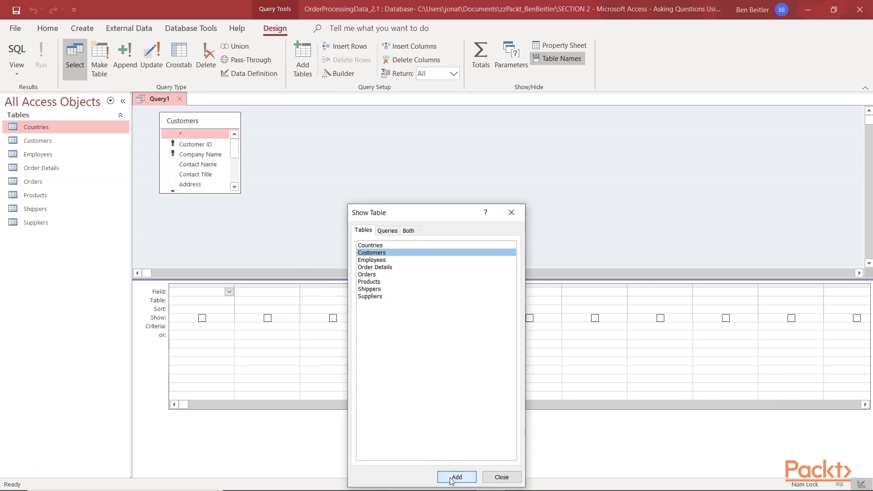
click(502, 478)
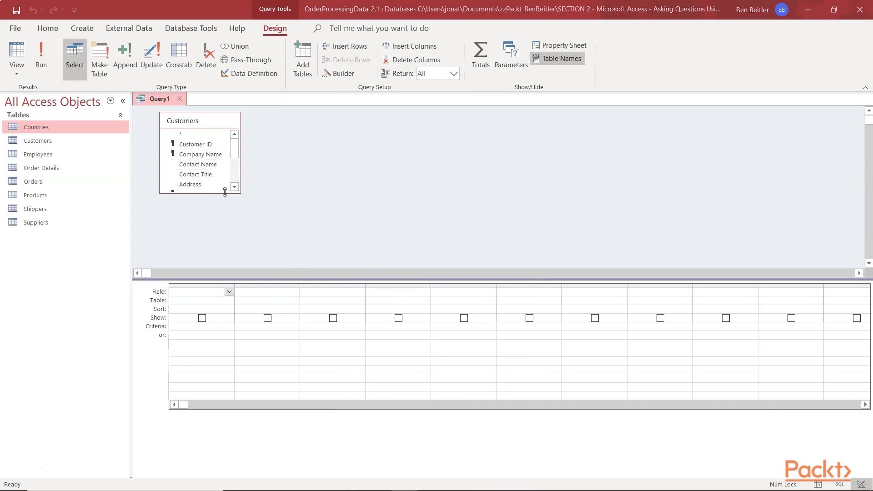
Lengthen the Customers field list and add its Customer ID and Company Name fields to the design grid.
drag(225, 194, 225, 250)
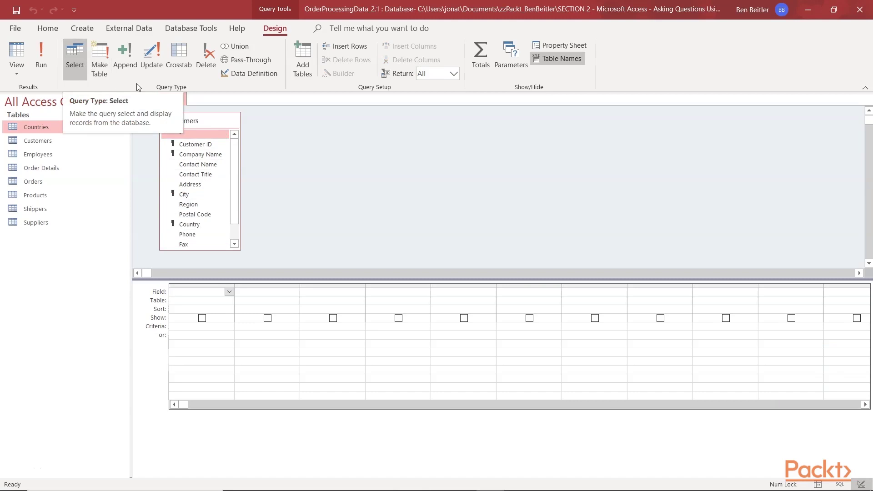
double_click(197, 144)
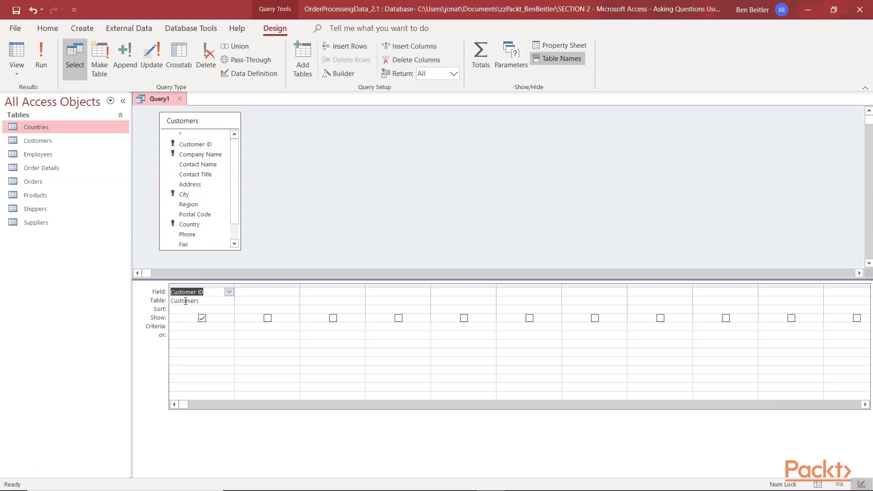
double_click(193, 153)
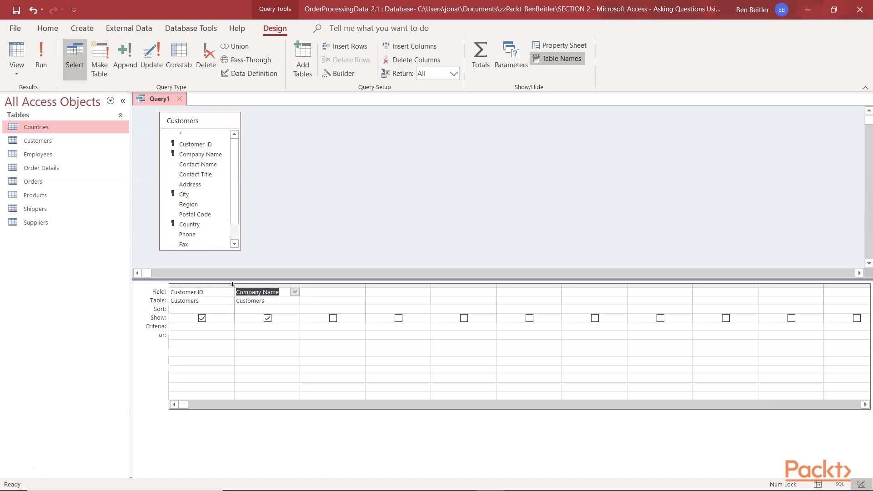
Add the Contact Name, Contact Title, Address and City fields together to the grid after Company Name.
click(205, 166)
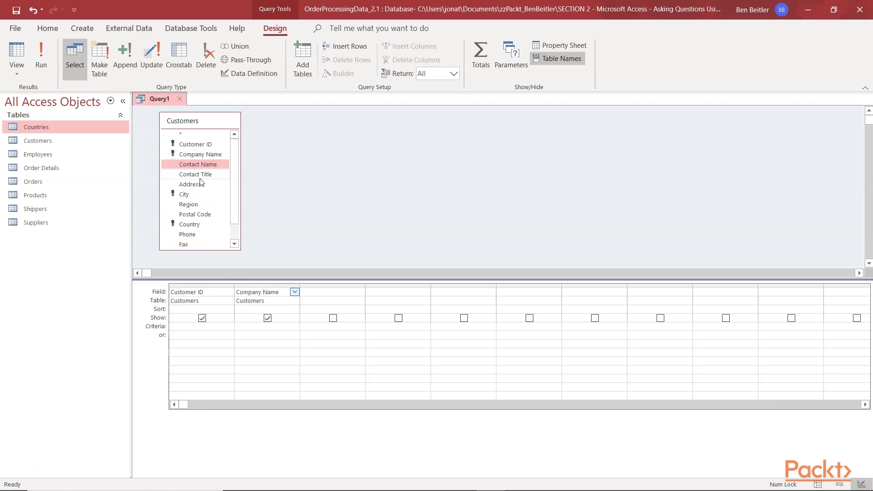
shift+click(199, 179)
shift+click(198, 186)
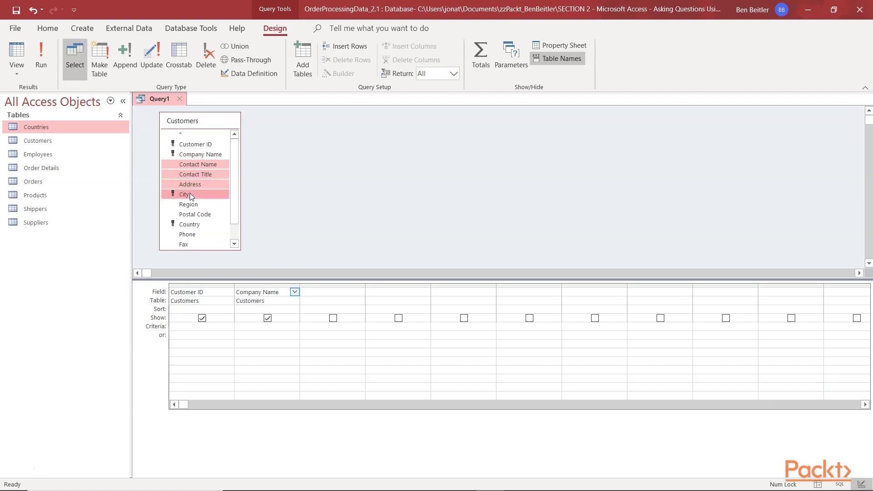
shift+click(189, 195)
drag(190, 194, 336, 298)
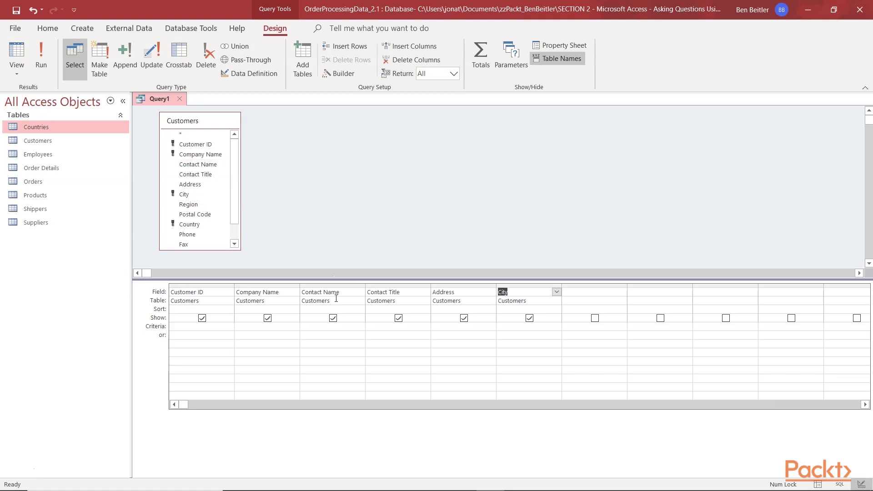
Add the Country and Phone fields to the two grid columns following City.
click(585, 291)
click(622, 291)
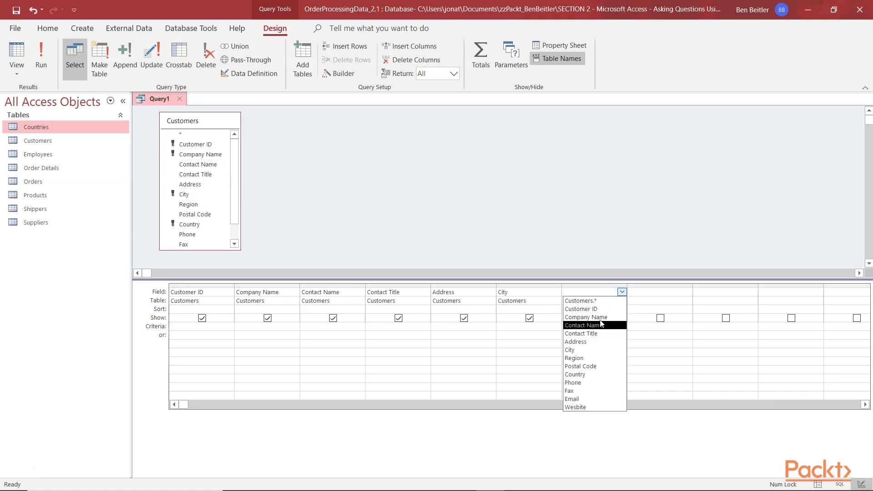
click(584, 374)
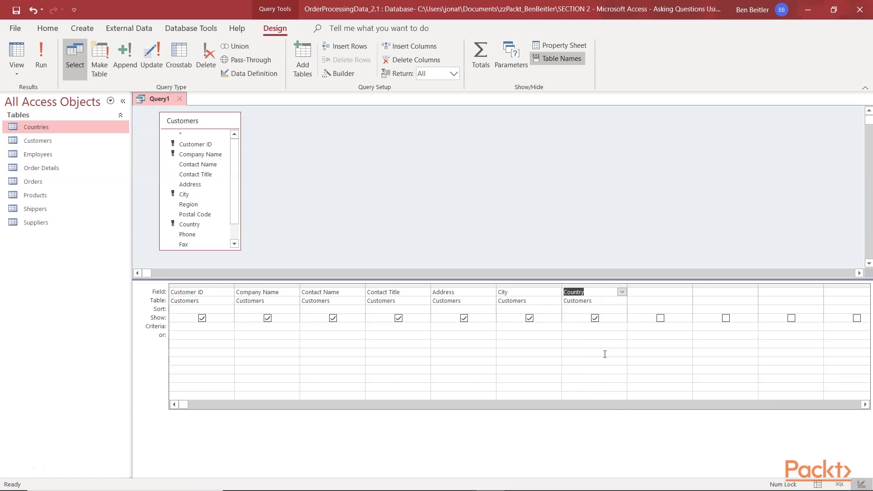
click(670, 290)
click(687, 291)
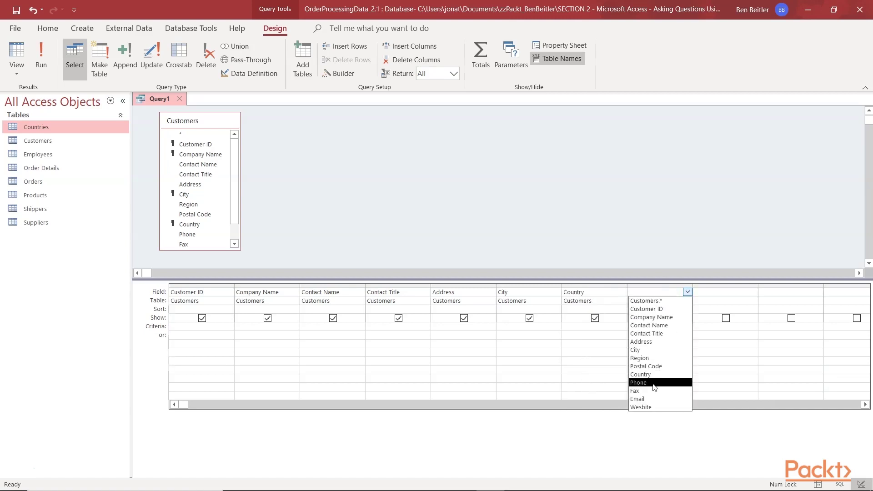
click(653, 383)
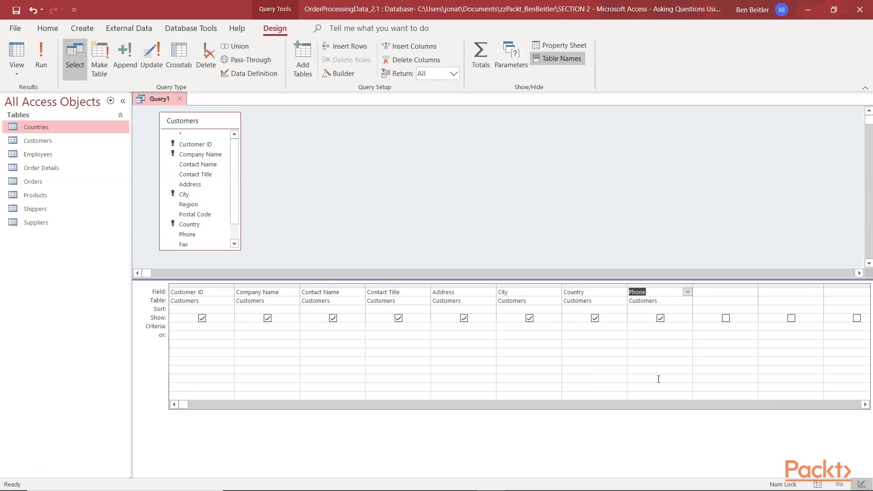
Delete the Phone and Country columns from the design grid.
click(653, 285)
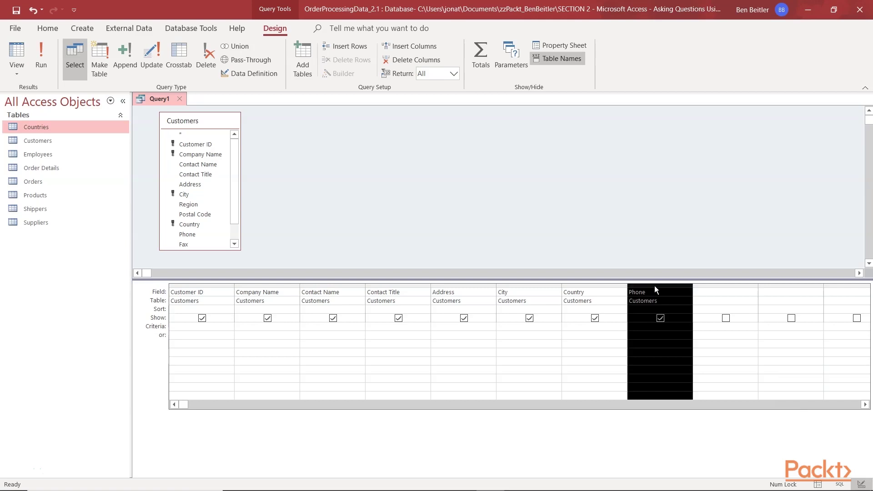
key(Delete)
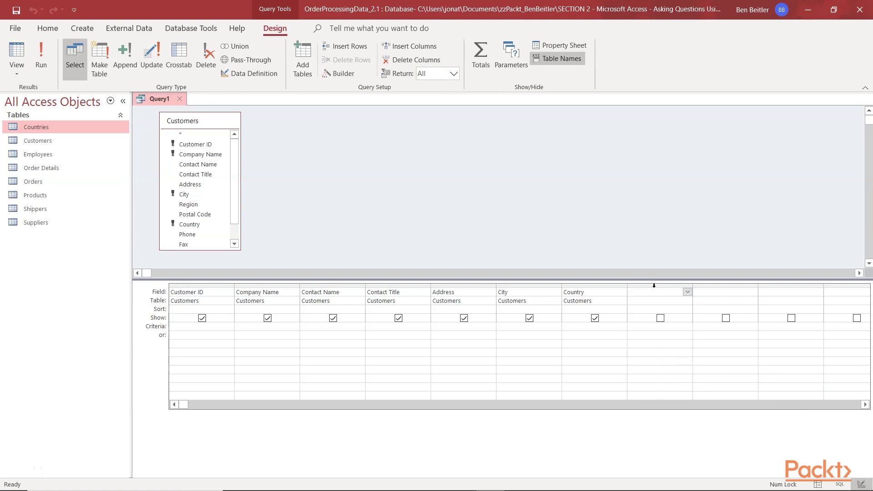
click(593, 292)
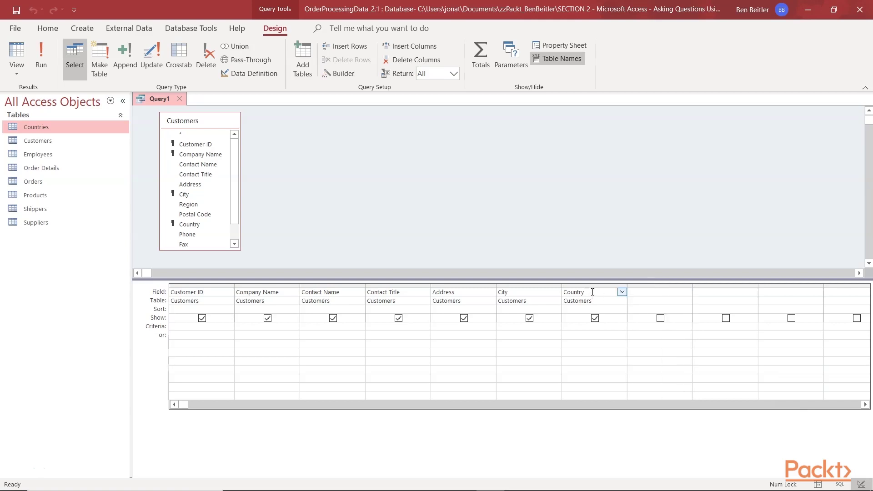
click(418, 60)
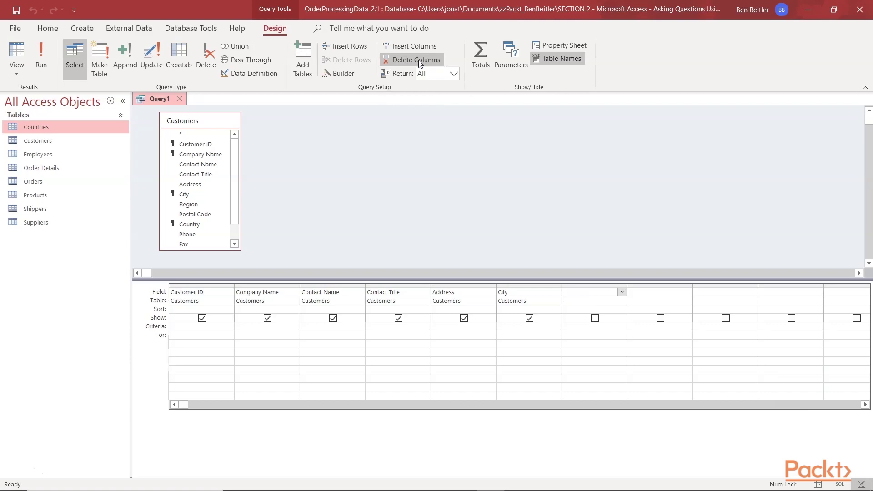
Delete the adjacent Contact Title, Address and City columns from the design grid together.
click(409, 285)
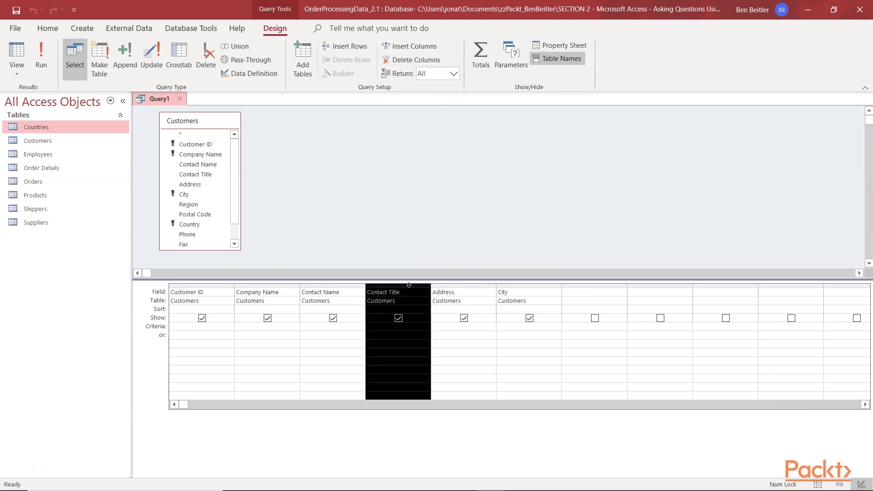
drag(408, 285, 507, 284)
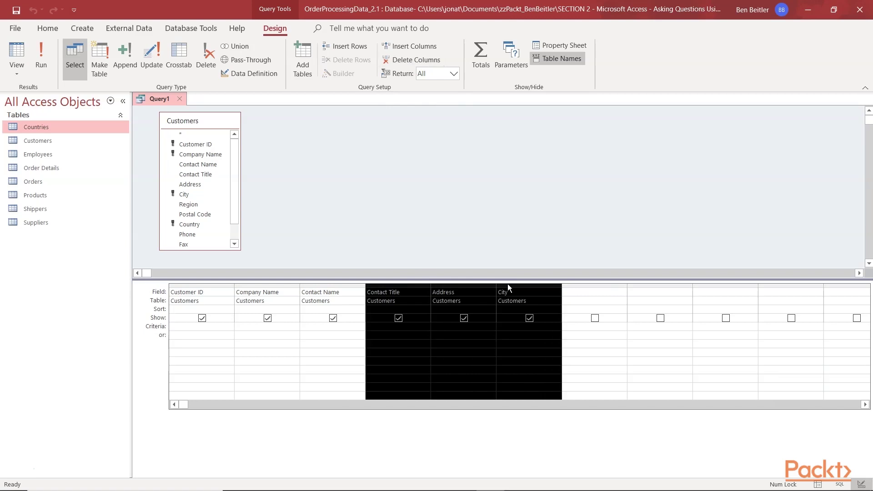
key(Delete)
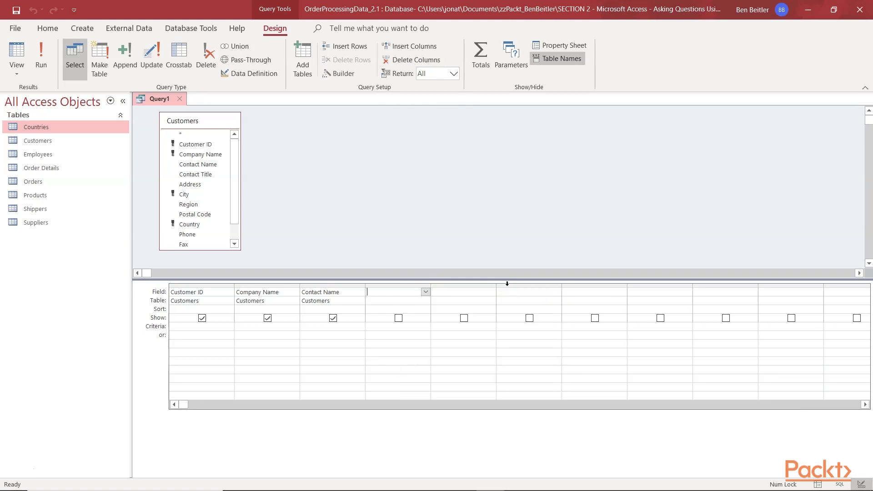
Change the second grid column's field to Contact Name and the third column's field to Company Name.
click(291, 293)
click(294, 293)
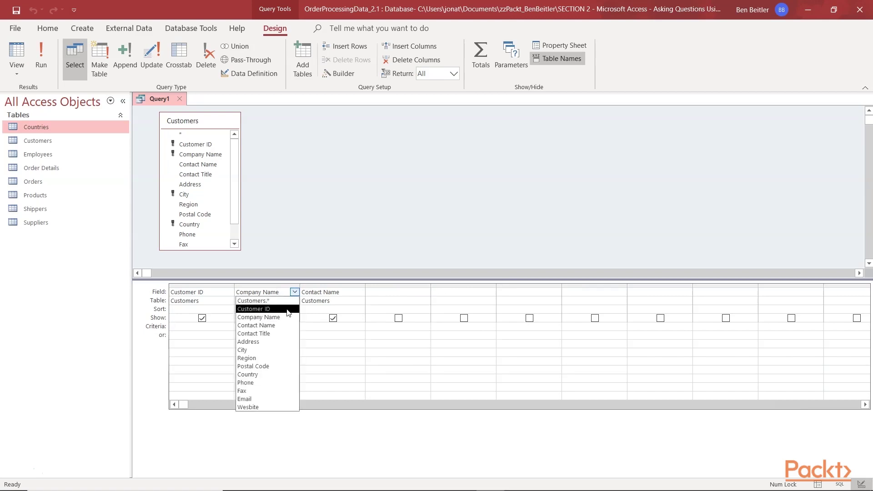
click(283, 325)
click(339, 291)
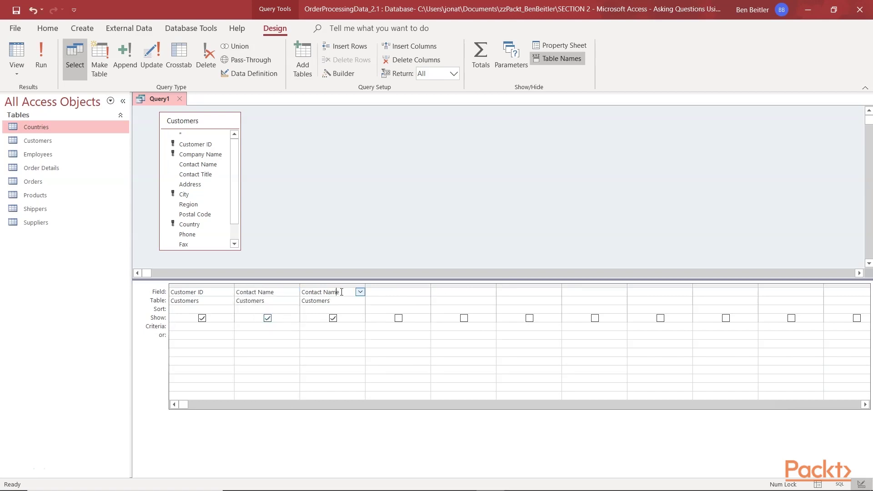
click(360, 292)
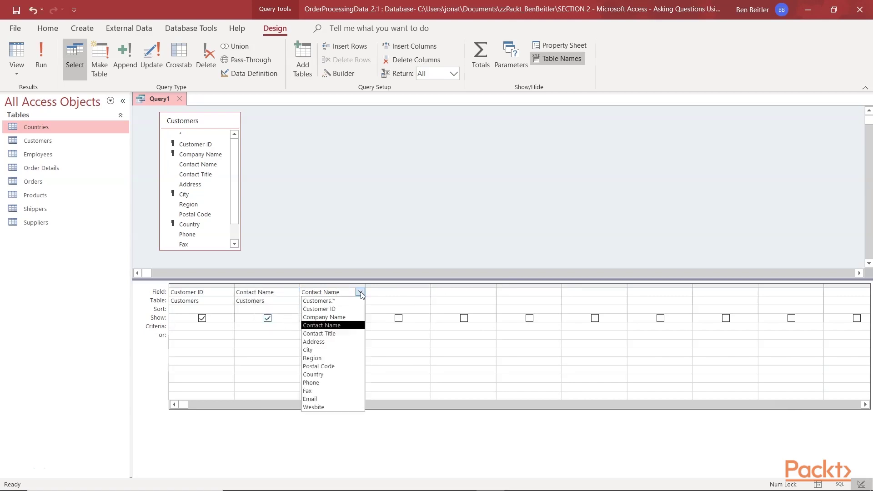
click(351, 317)
Move the Company Name column in front of the Contact Name column in the design grid.
click(334, 286)
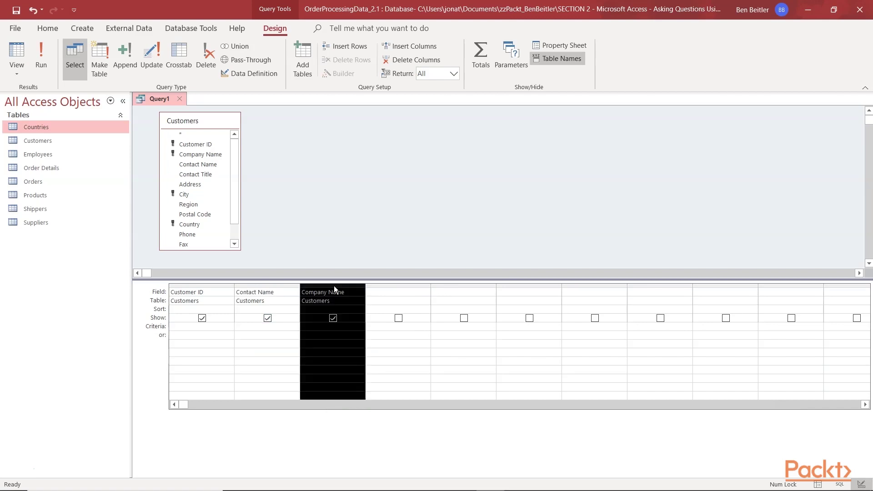
drag(334, 285, 282, 285)
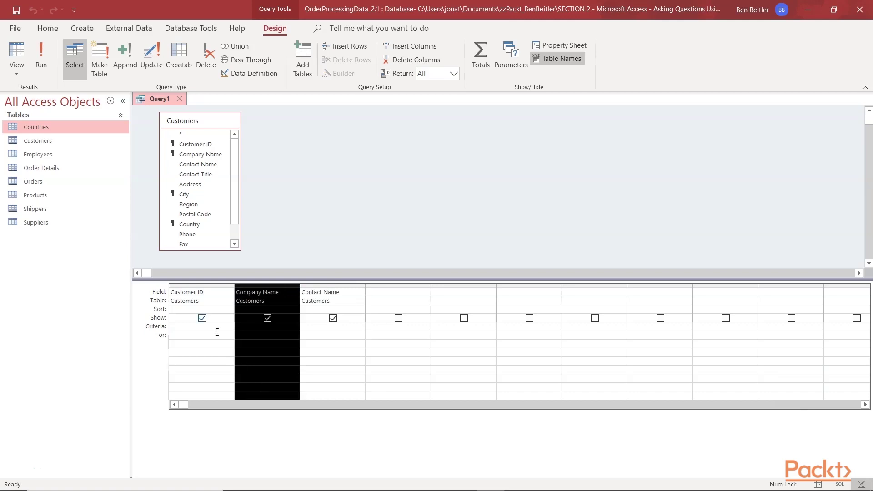
click(205, 145)
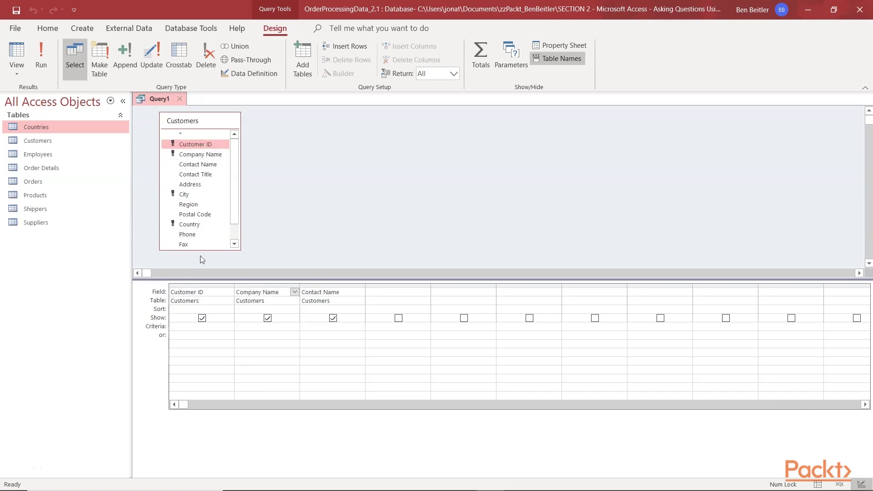
click(202, 155)
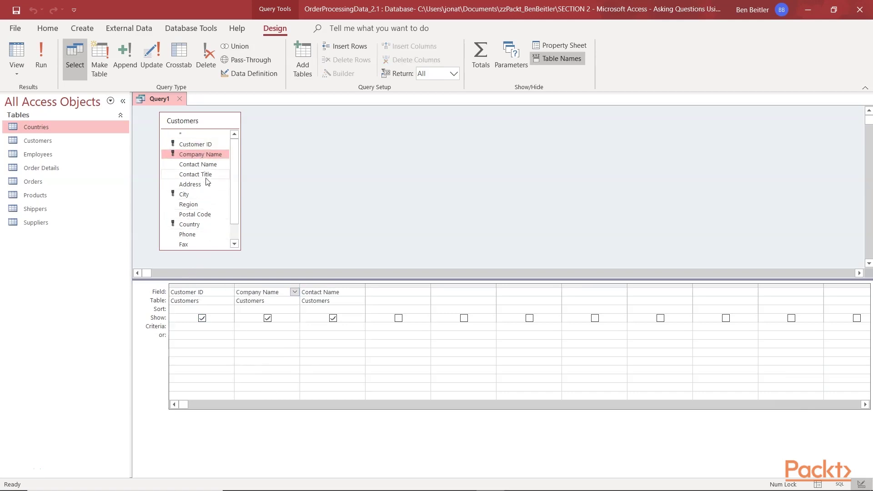
Add the City, Country, Phone and Email fields from the Customers table to the design grid.
click(204, 164)
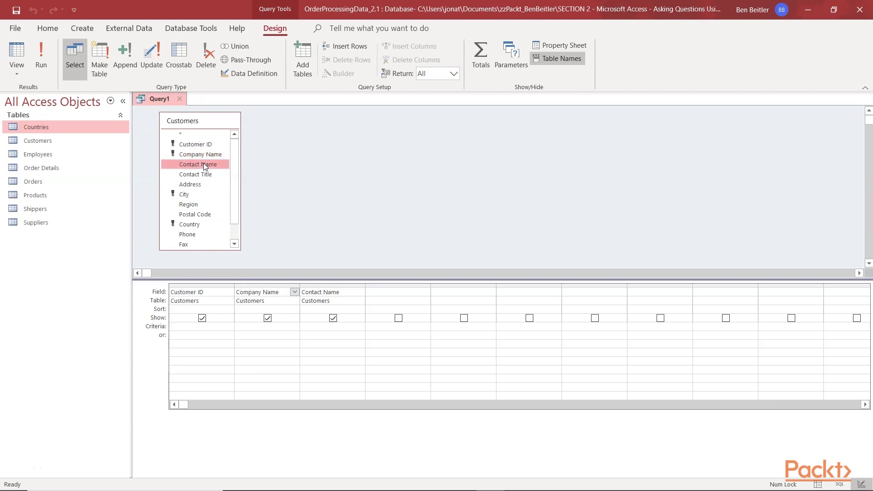
double_click(192, 196)
double_click(191, 225)
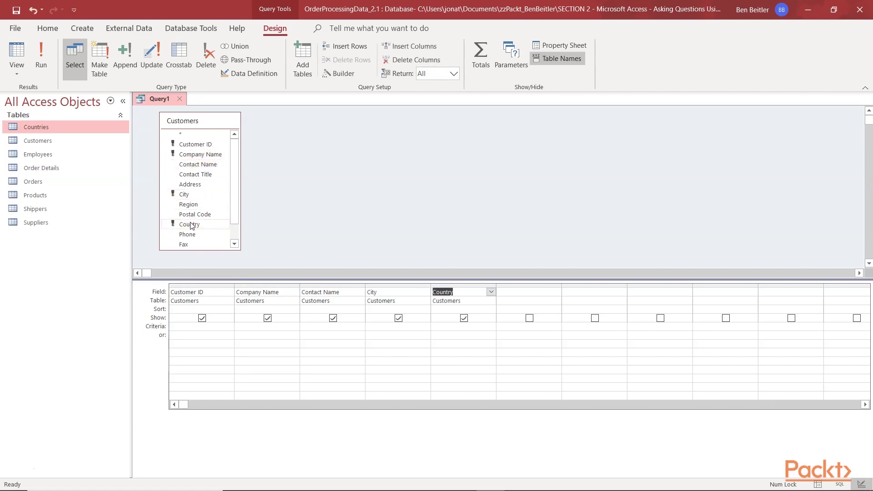
double_click(191, 234)
scroll(219, 247, down, 1)
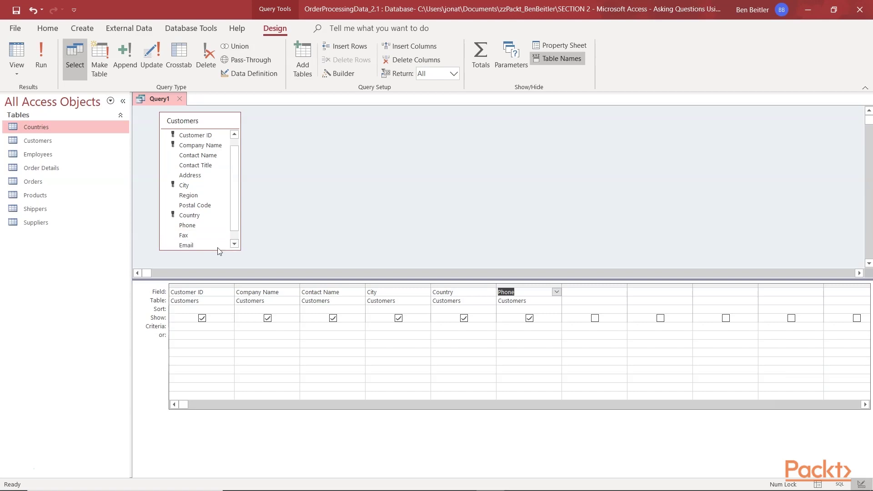
click(194, 248)
double_click(192, 245)
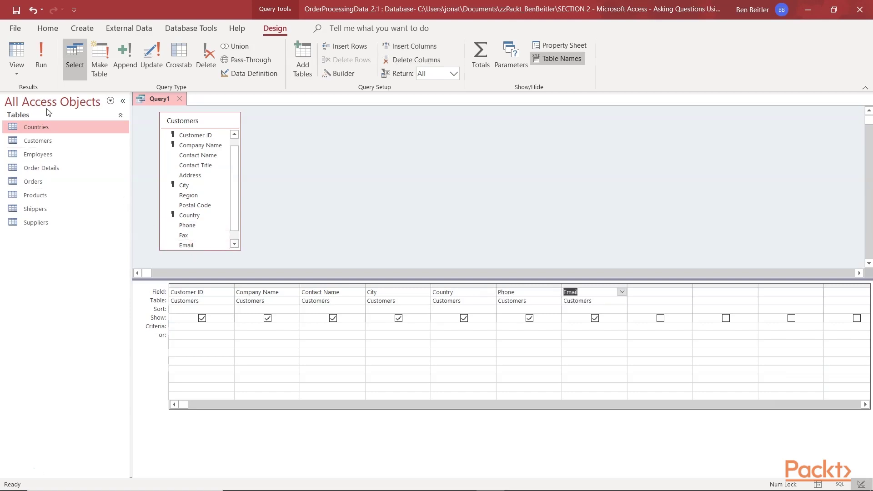
Display the query results in Datasheet view, run the query as well, and return to Design view.
click(17, 57)
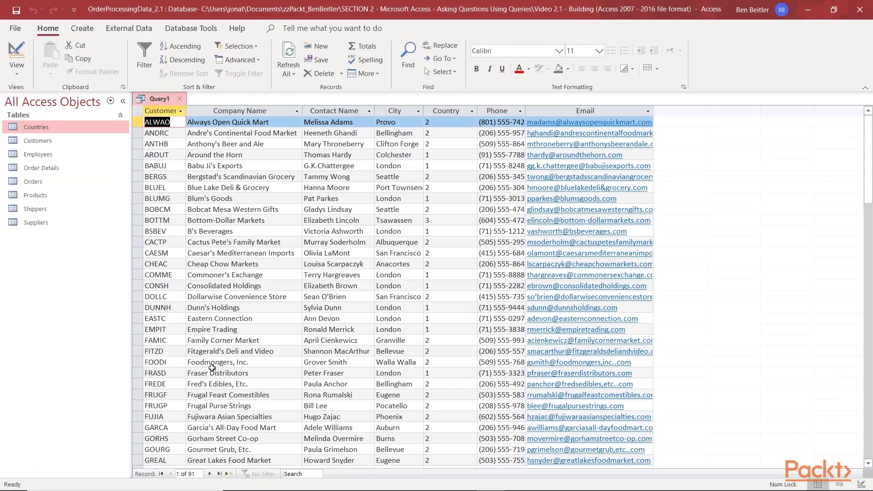
click(17, 53)
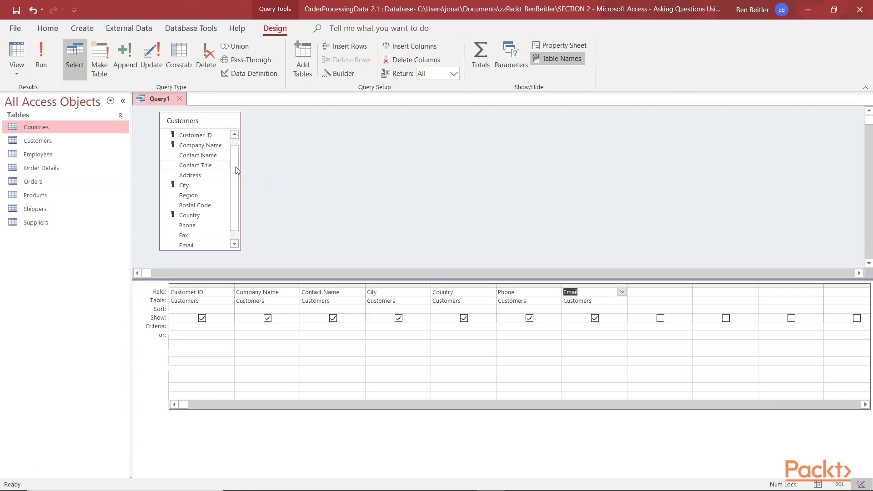
click(40, 53)
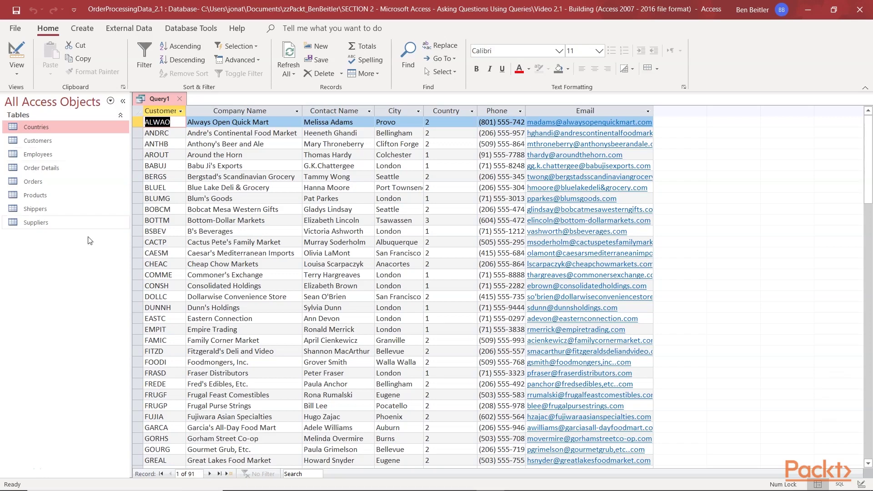
click(17, 53)
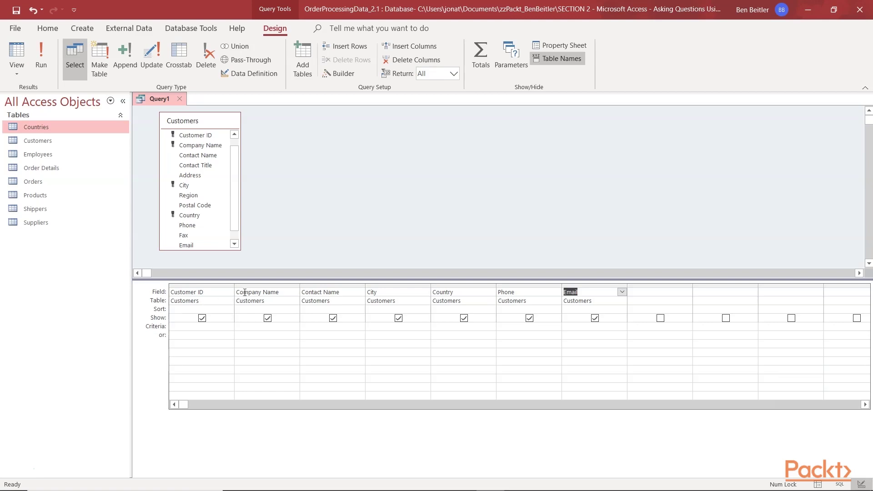
Sort the Company Name and City columns ascending and preview the query results.
click(295, 310)
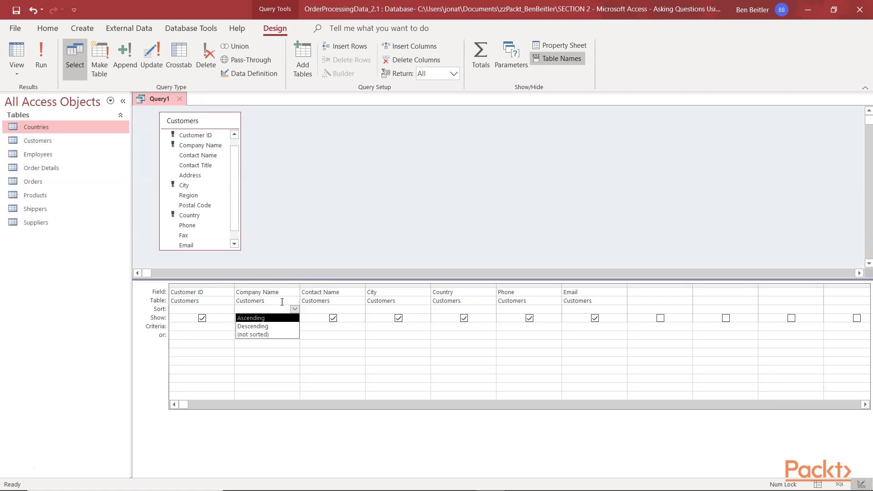
click(260, 320)
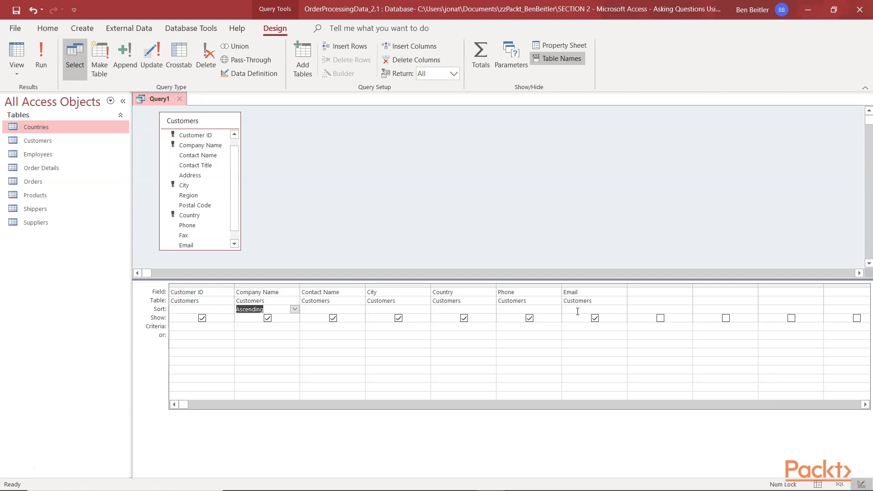
click(424, 310)
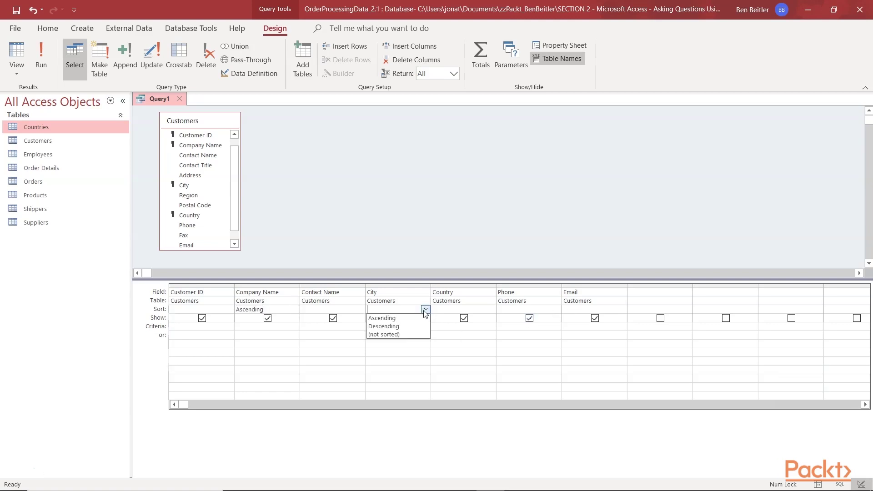
click(420, 318)
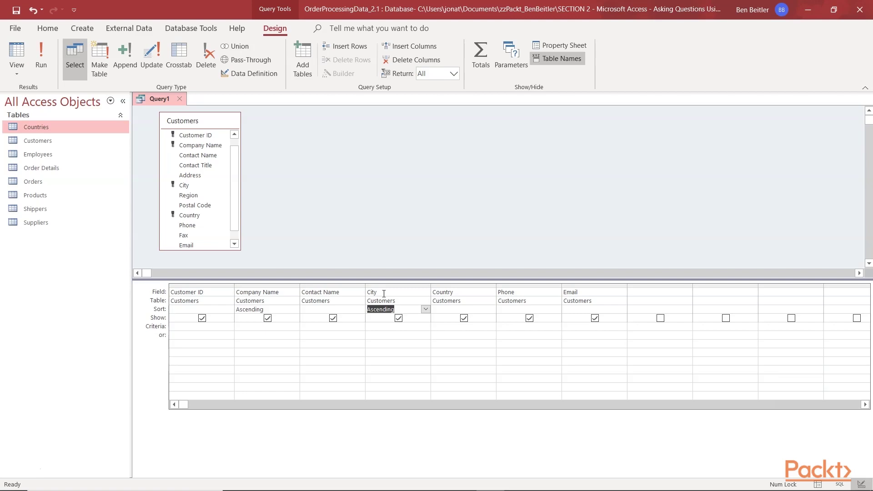
click(21, 50)
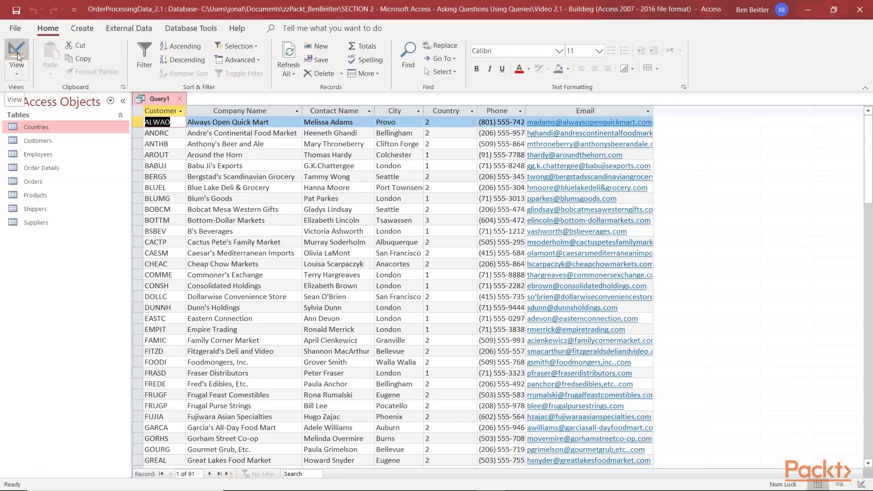
click(18, 53)
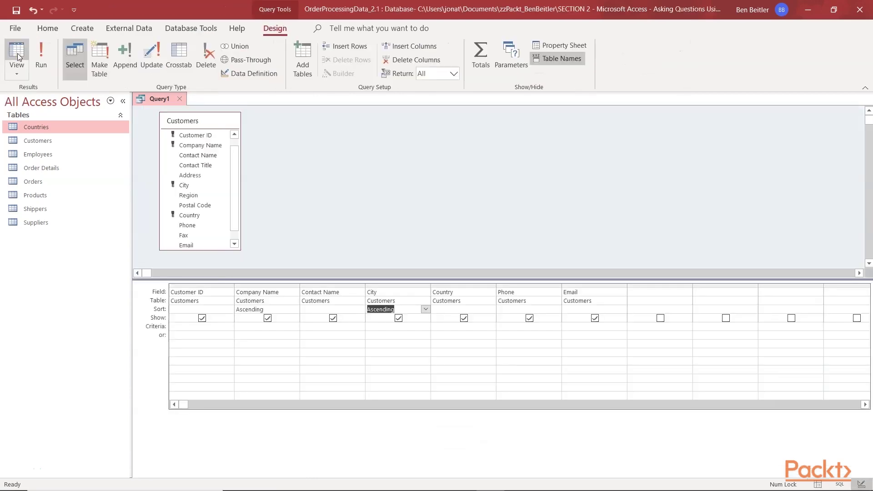
click(374, 285)
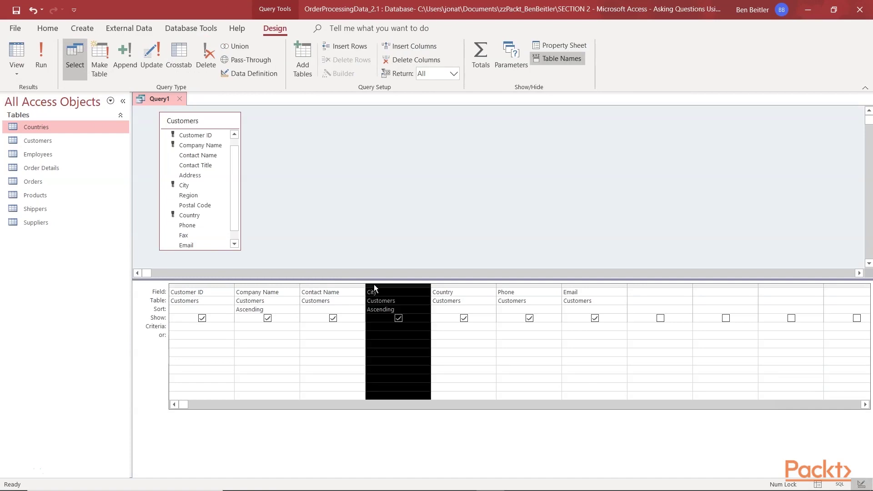
drag(373, 285, 440, 289)
click(418, 310)
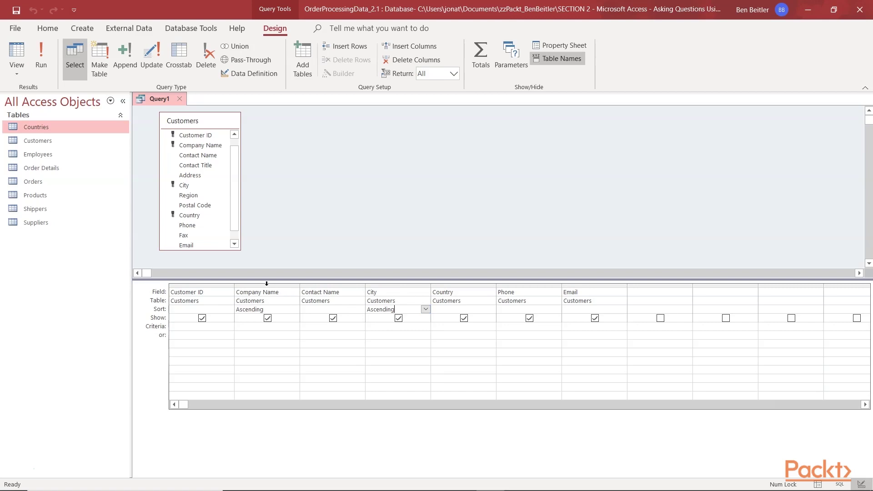
Insert a second City column in front of Company Name and remove the sort from the original City column.
drag(190, 187, 245, 300)
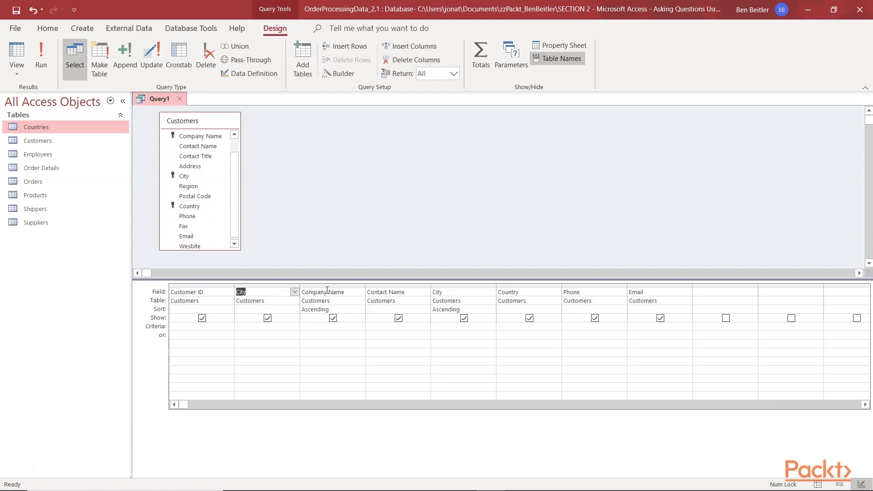
click(473, 311)
click(491, 309)
click(463, 335)
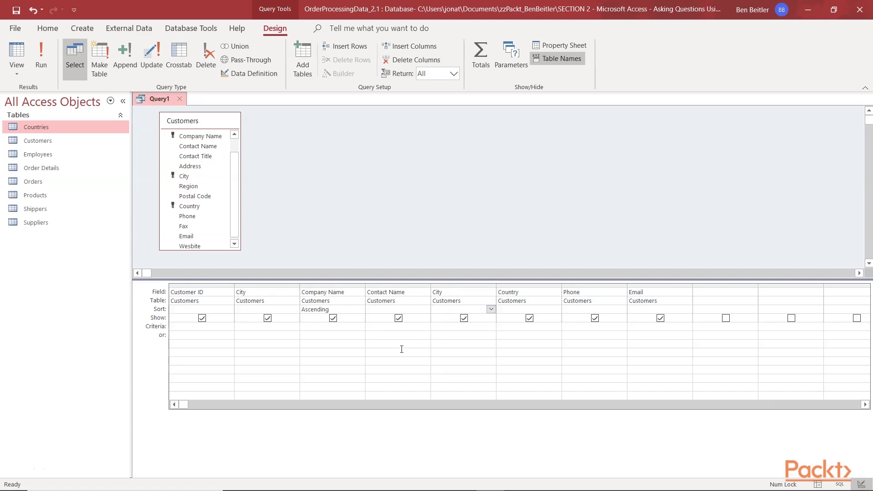
Sort the City column before Company Name ascending with its Show option off, and preview the query results.
click(295, 309)
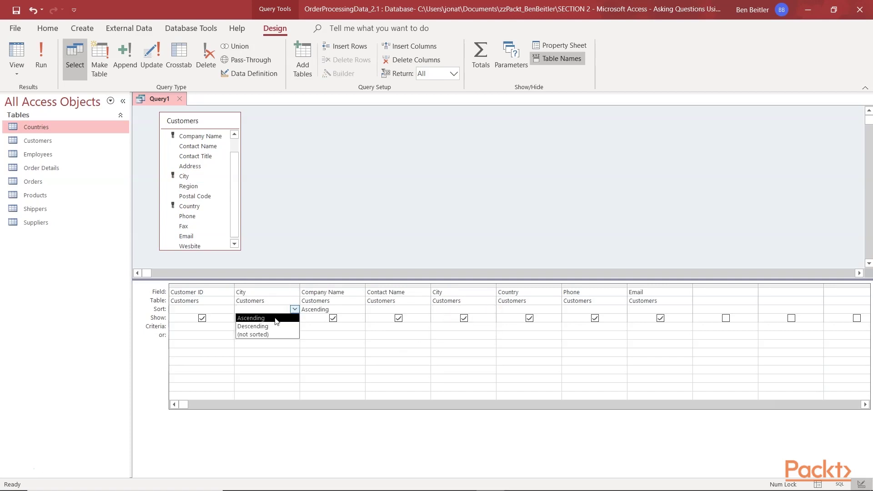
click(275, 318)
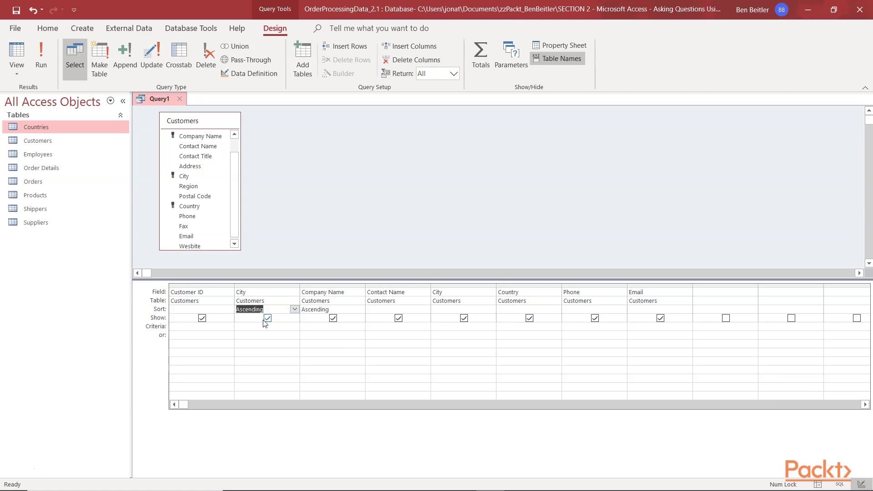
click(268, 319)
click(17, 52)
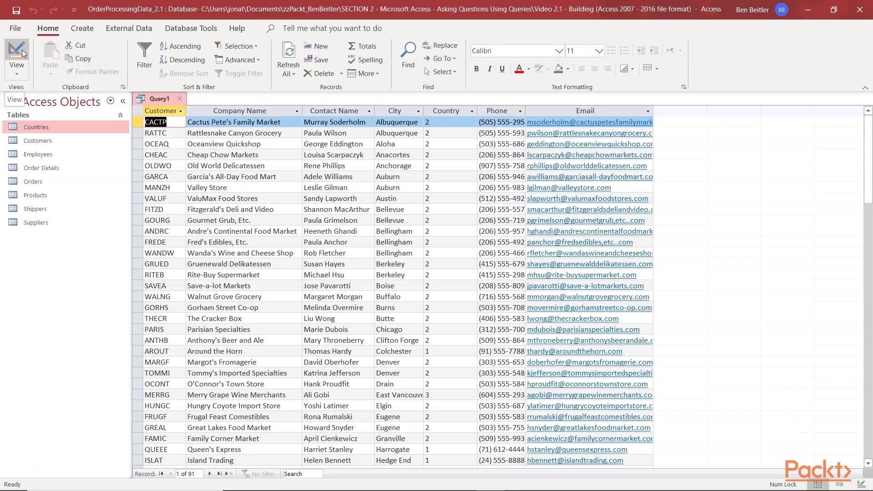
click(18, 52)
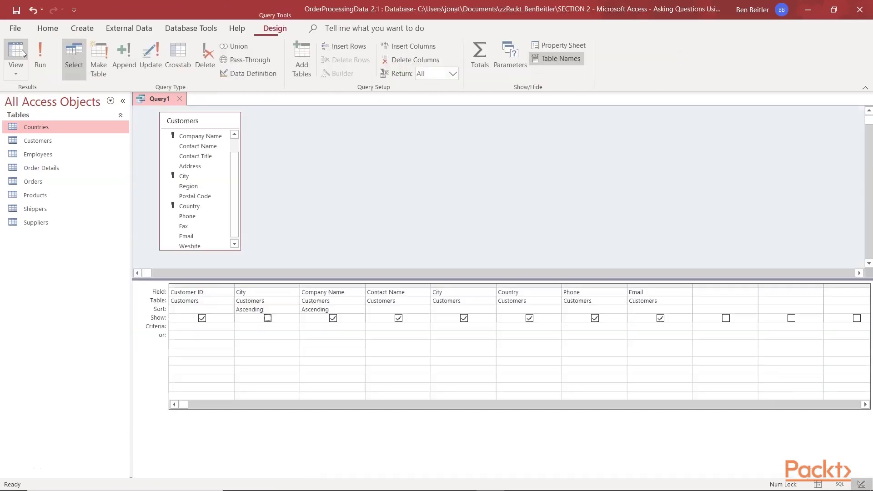
Delete the hidden City column in front of Company Name from the design grid.
click(245, 286)
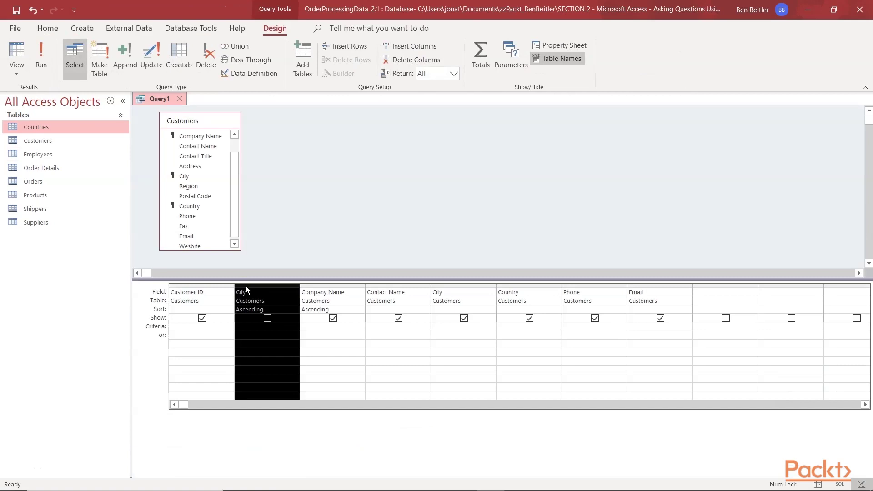
key(Delete)
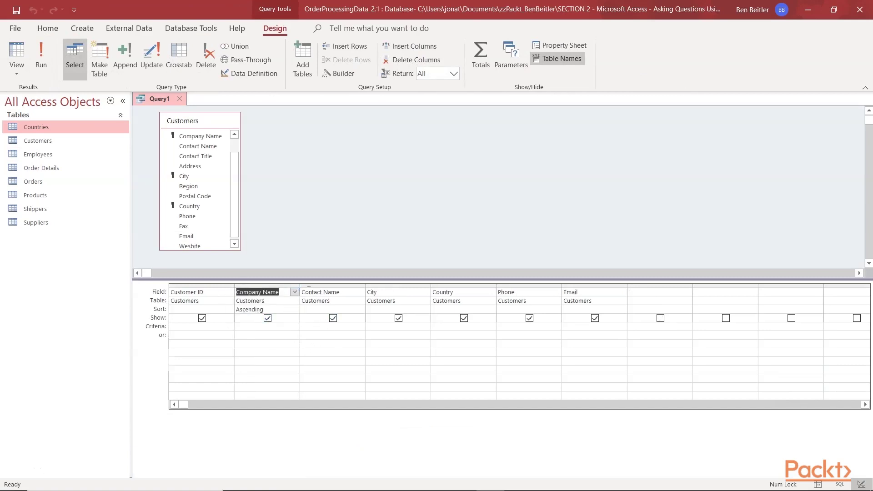
Set the City column's criterion to london and preview the filtered query results.
click(377, 292)
click(379, 327)
text(londo)
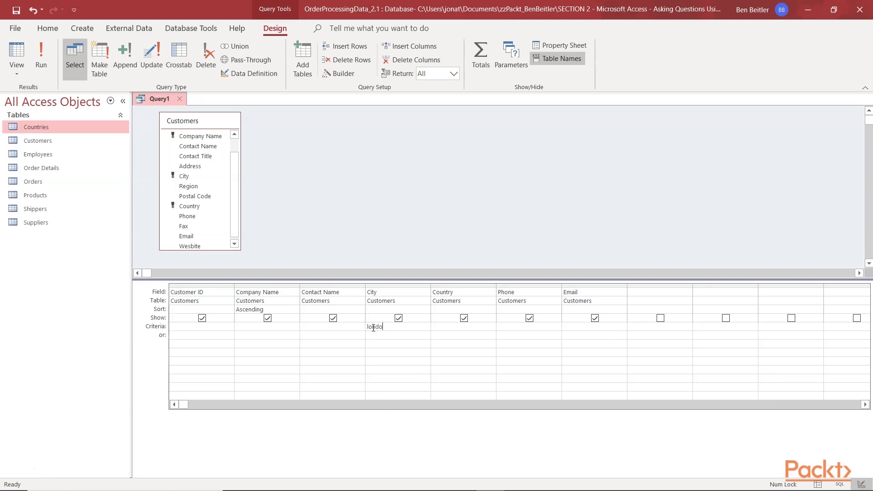
text(n)
click(393, 336)
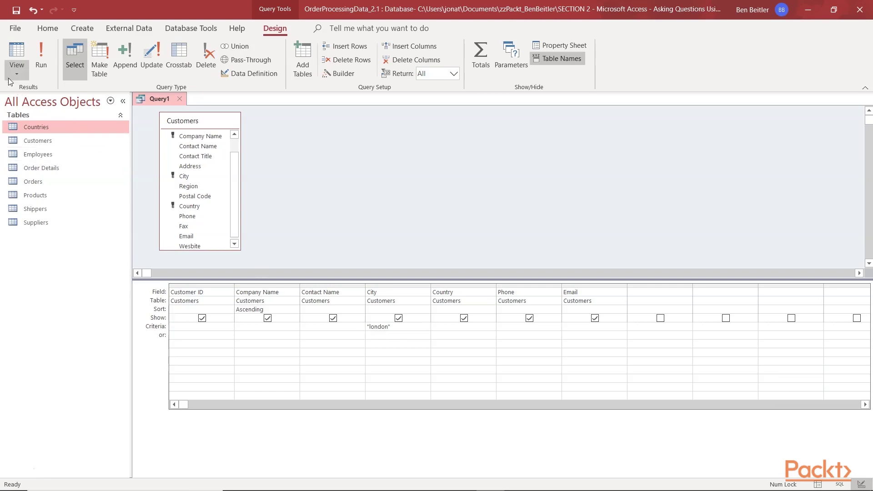
click(17, 51)
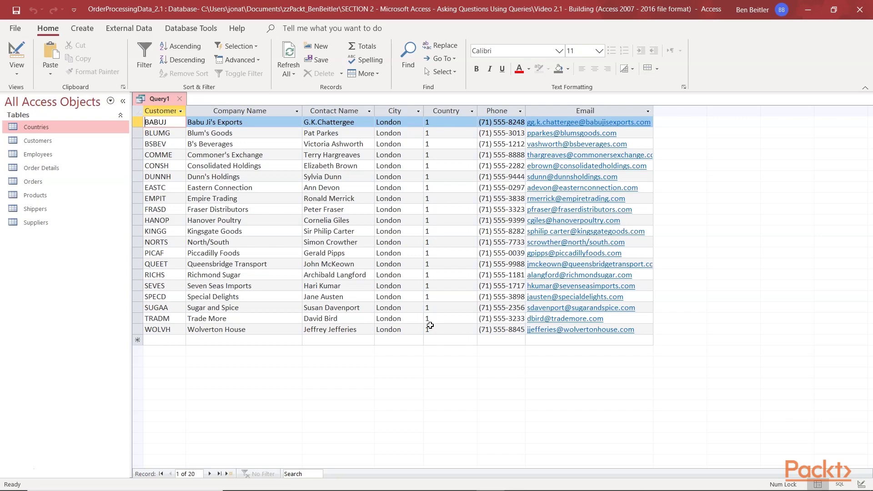
click(17, 53)
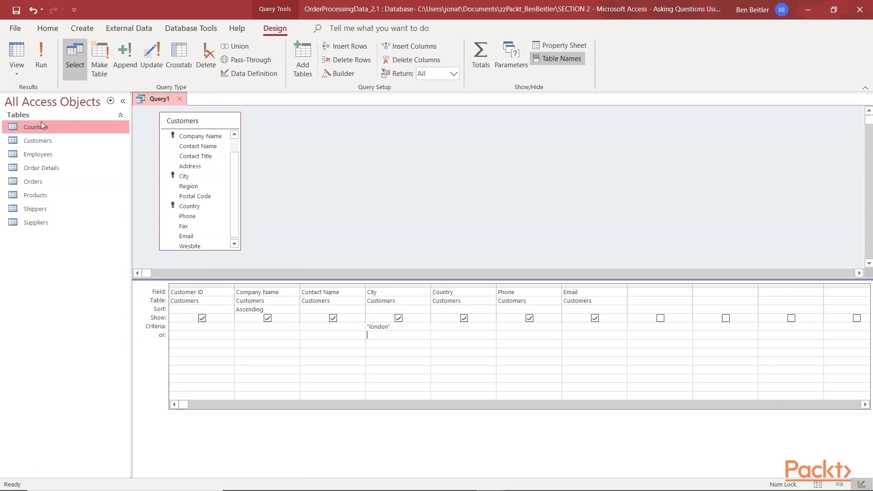
Clear the City column's criterion and set the Country column's criterion to 1.
click(41, 126)
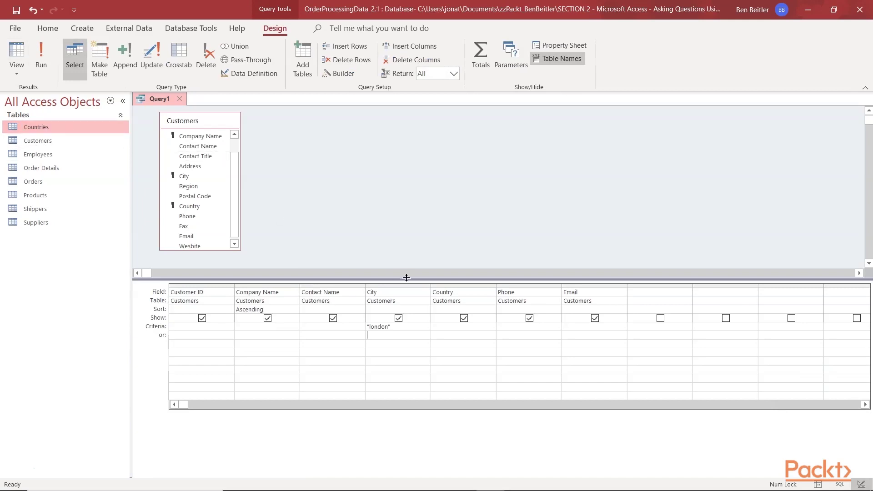
click(455, 285)
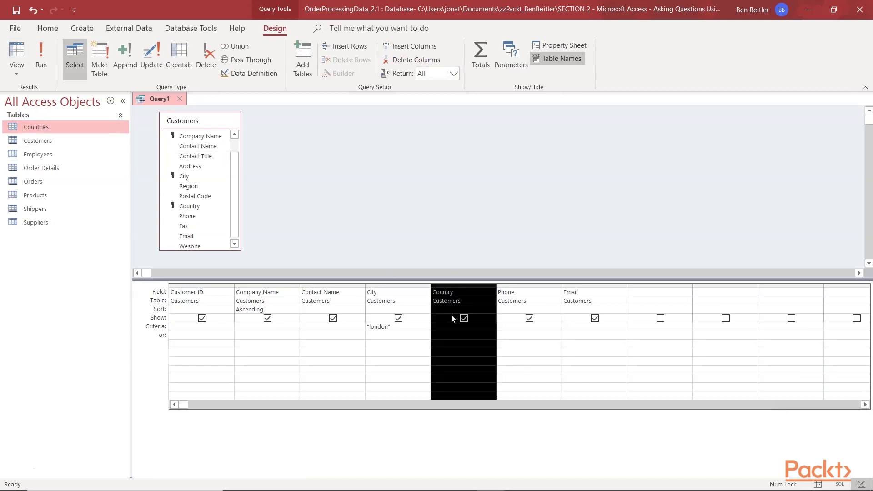
click(406, 327)
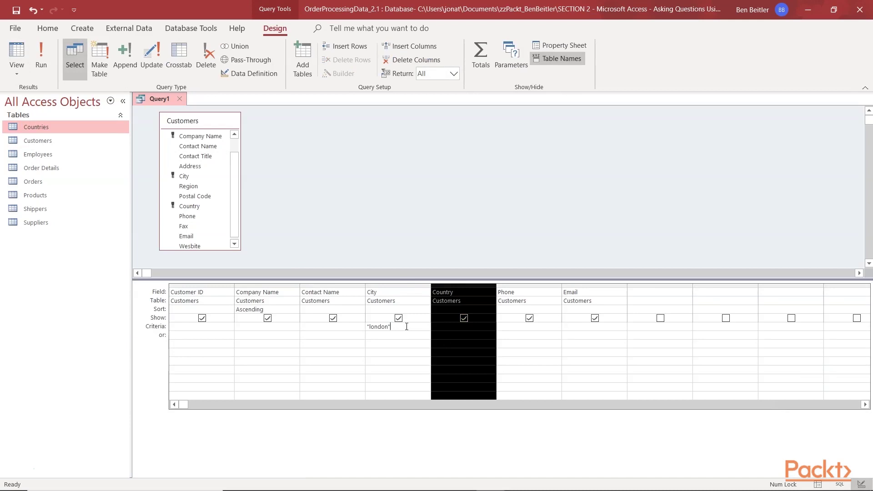
click(367, 326)
key(Delete)
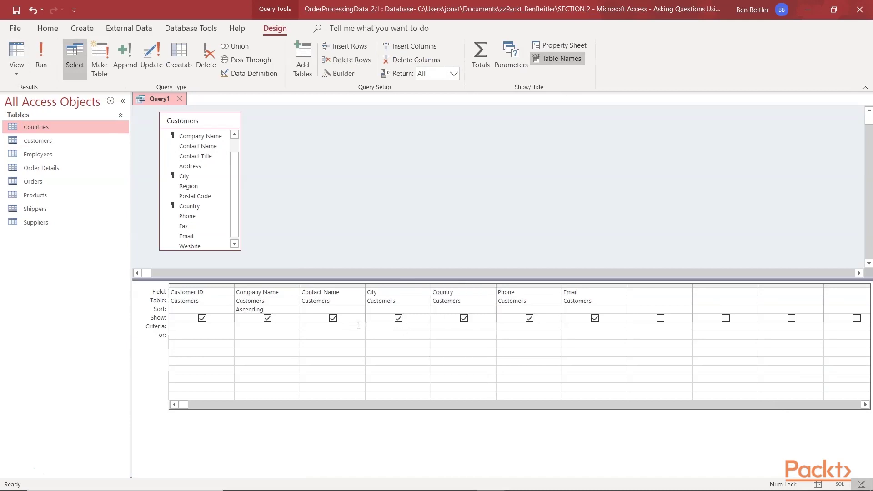
text(1)
Save the query under the name qry UK Customers.
click(21, 13)
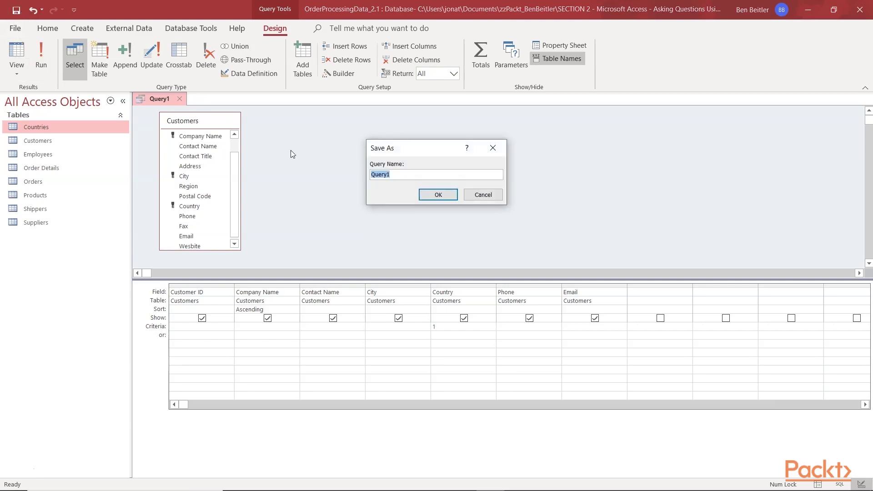
text(qry UK Customers)
click(435, 194)
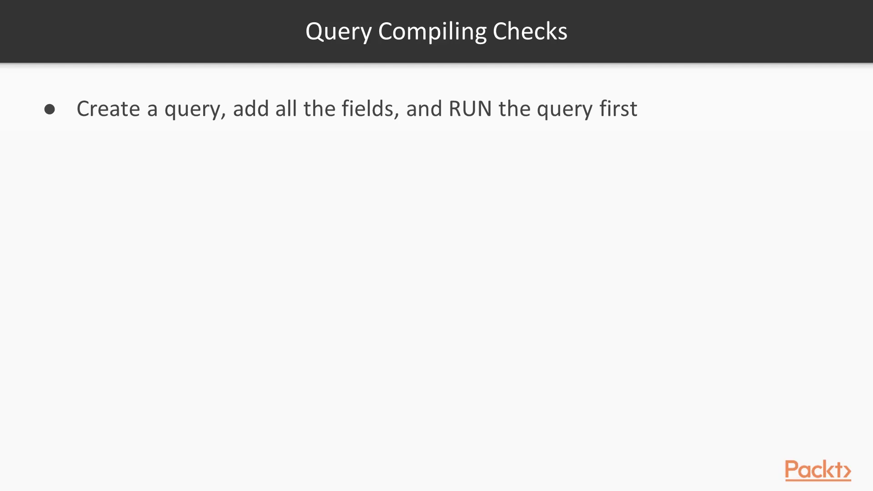